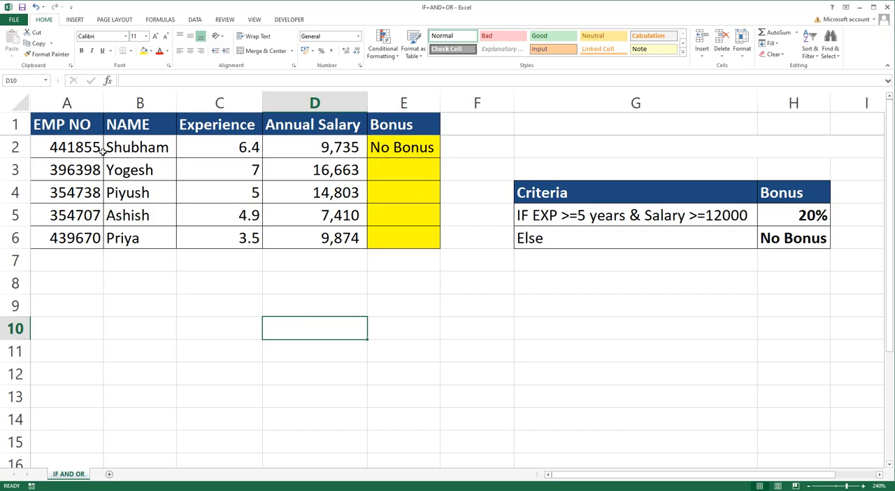
Step: Review the employee table's columns from EMP NO to Bonus, including the first Bonus cells
click(77, 98)
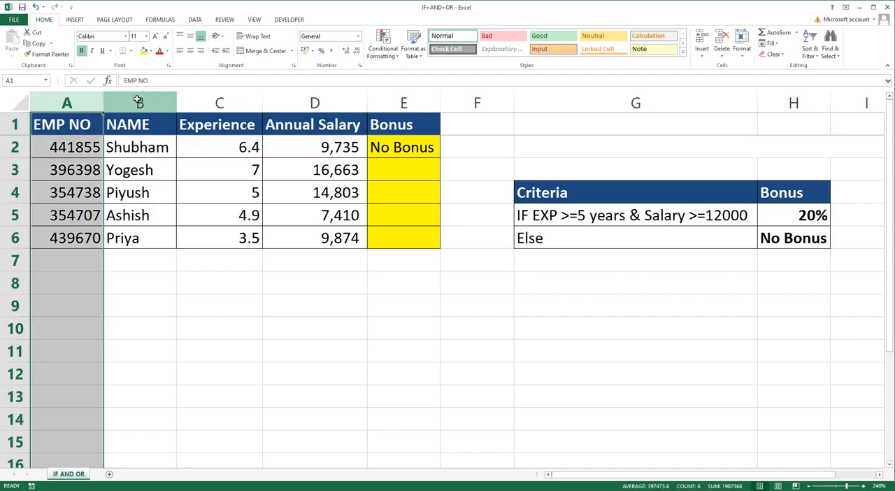
click(139, 101)
click(215, 101)
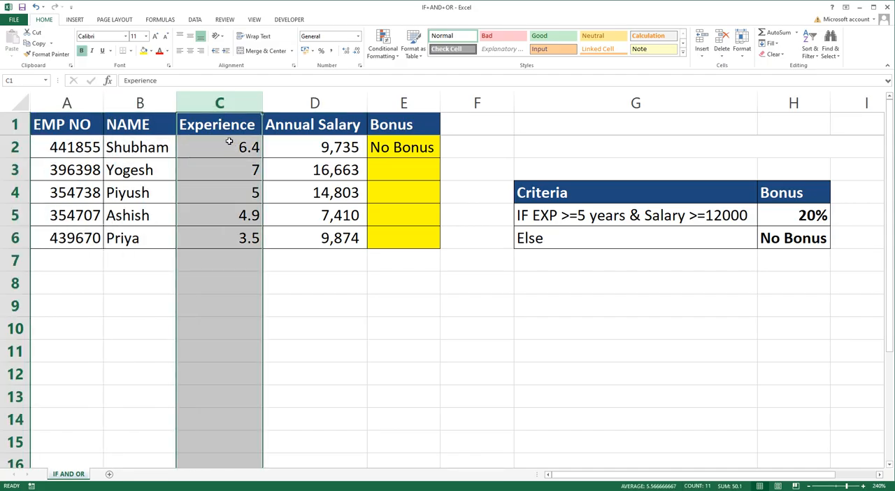
click(323, 103)
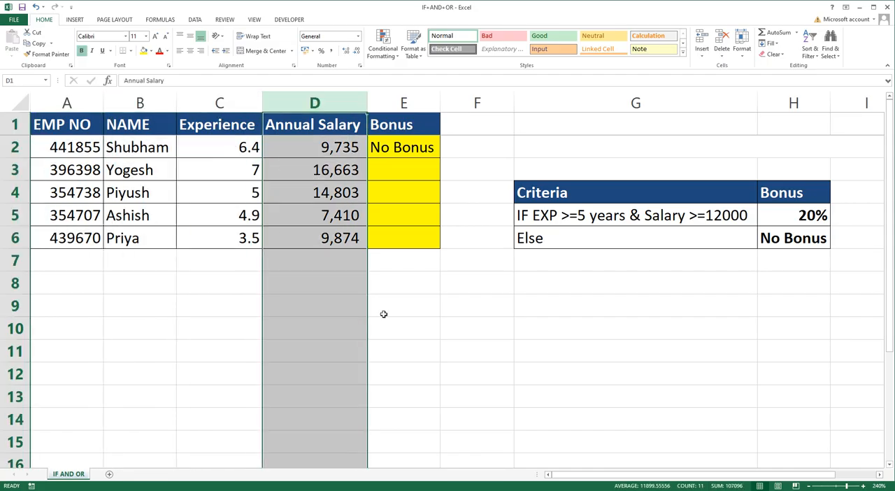
click(403, 102)
click(400, 147)
click(409, 171)
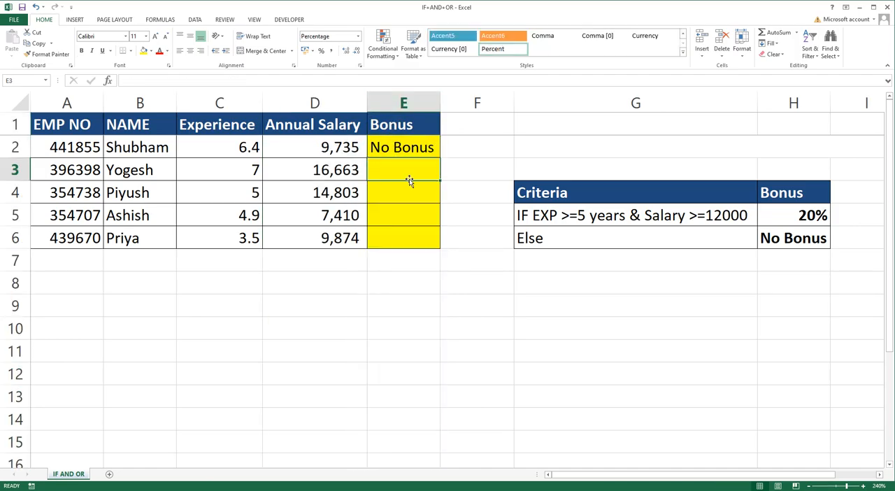
Step: Examine the experience and salary conditions in the first row of the Criteria table
click(582, 216)
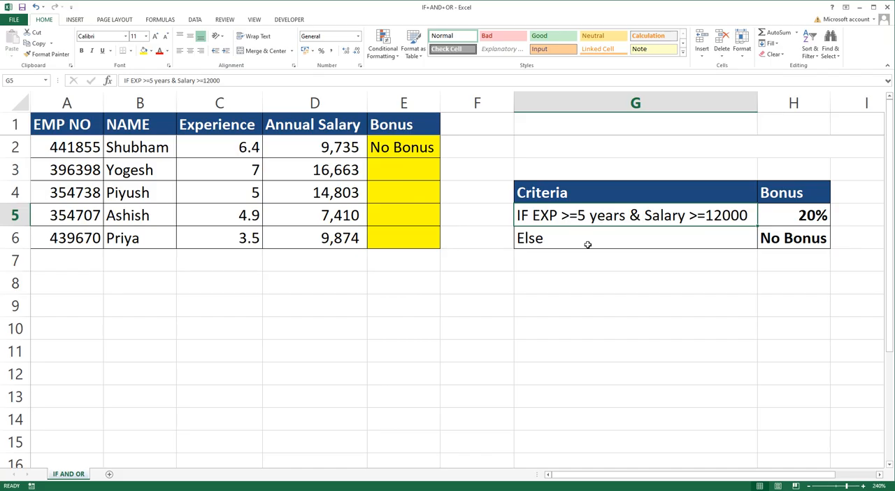
click(599, 281)
click(583, 253)
click(580, 215)
double_click(647, 215)
drag(643, 216, 748, 215)
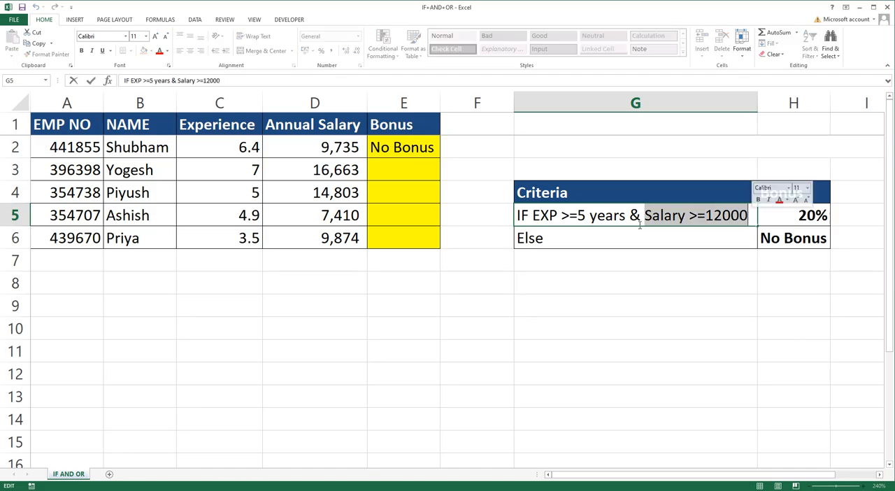
drag(517, 215, 625, 218)
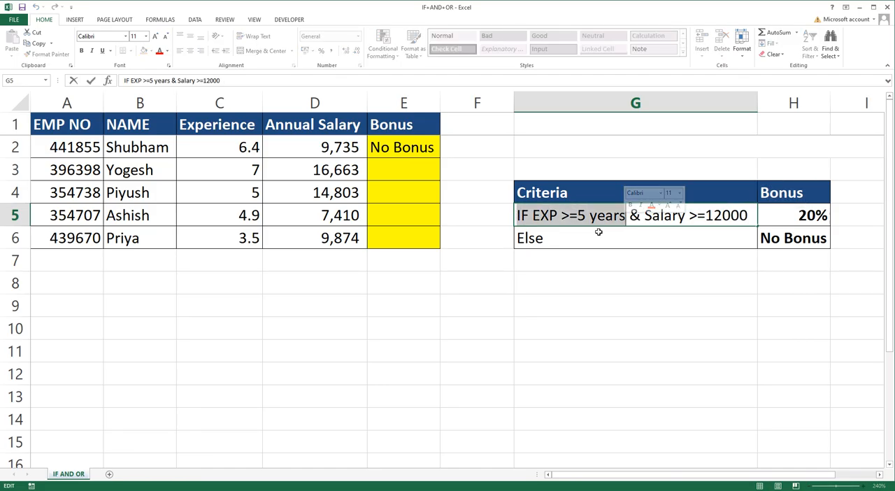
Step: Examine the bonus assigned to each row of the Criteria table, including the Else case
click(795, 213)
double_click(797, 216)
drag(796, 215, 833, 216)
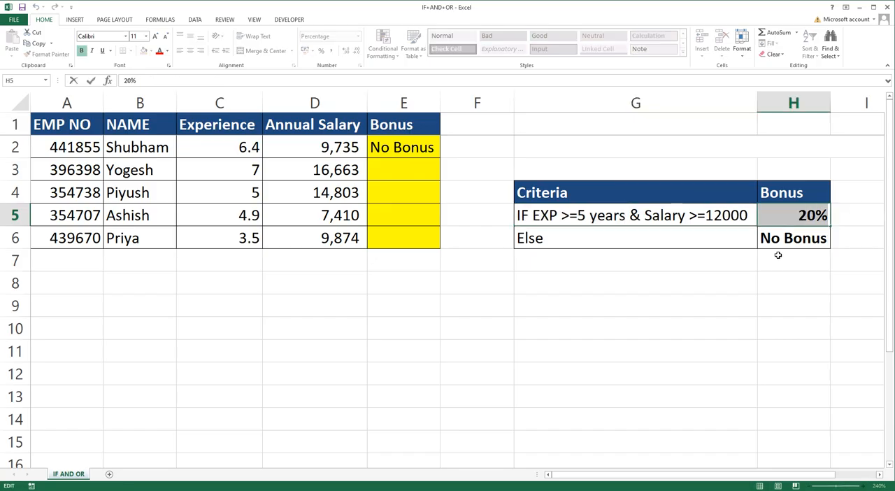
click(718, 237)
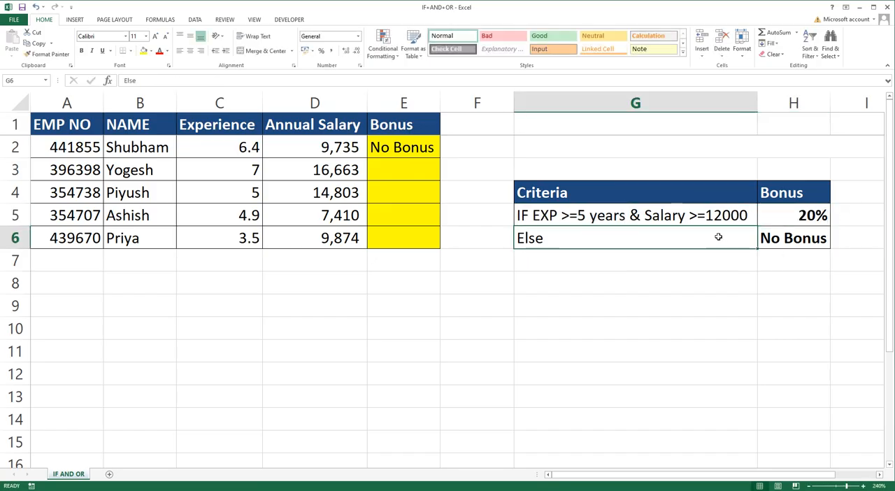
click(764, 238)
double_click(764, 238)
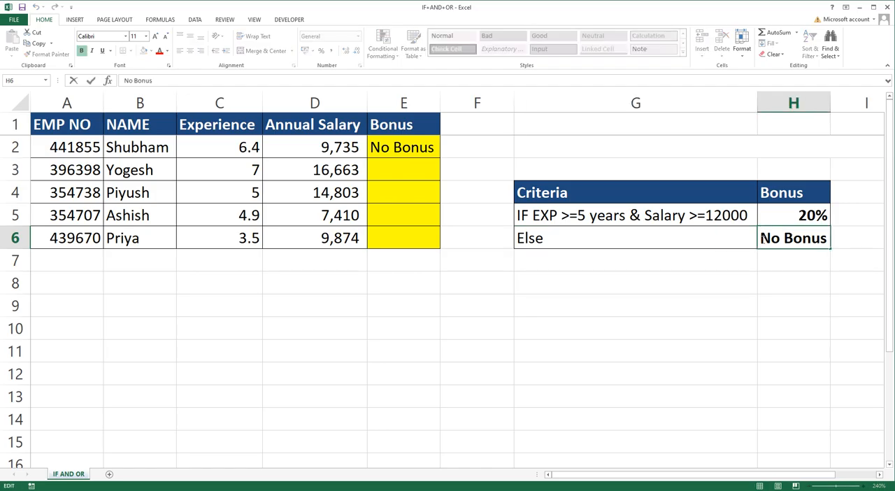
drag(764, 237, 839, 242)
click(706, 269)
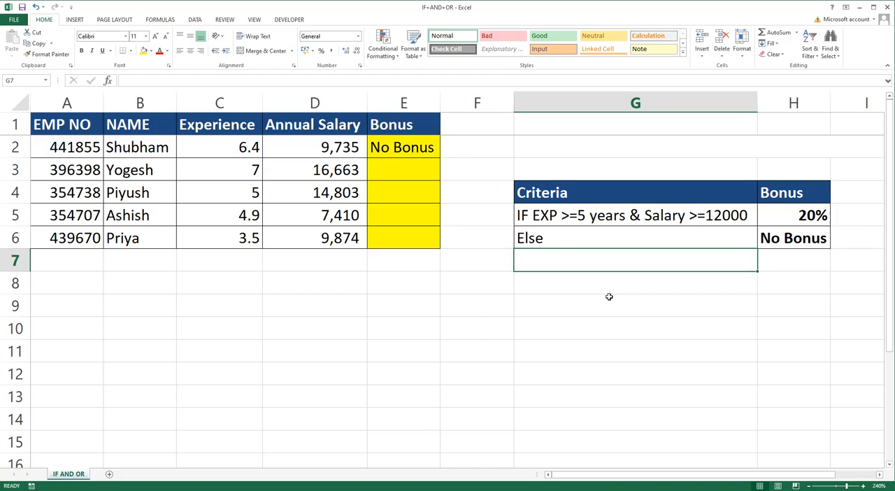
click(486, 325)
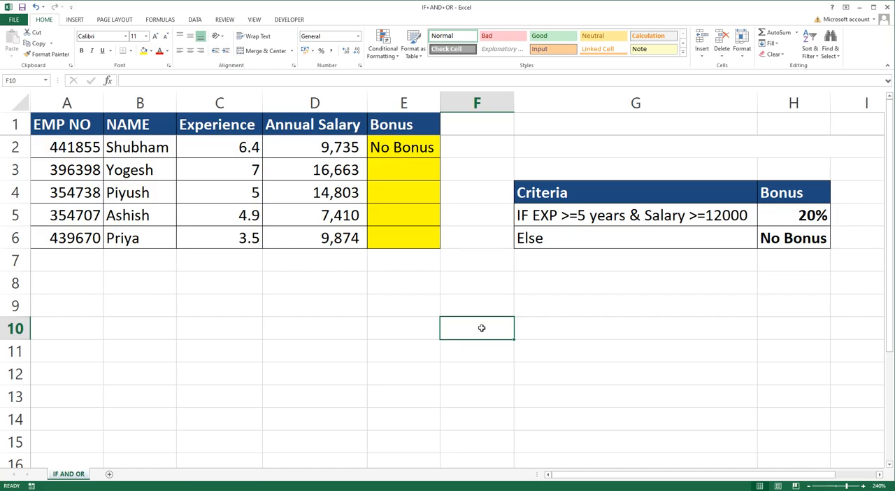
click(529, 217)
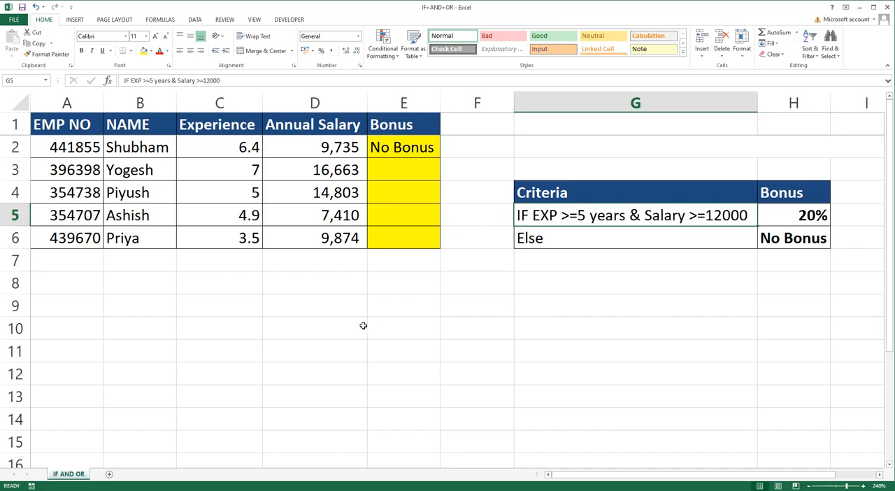
Step: Examine the AND function and its two logical arguments in cell E18 of the lower example table
scroll(352, 371, down, 4)
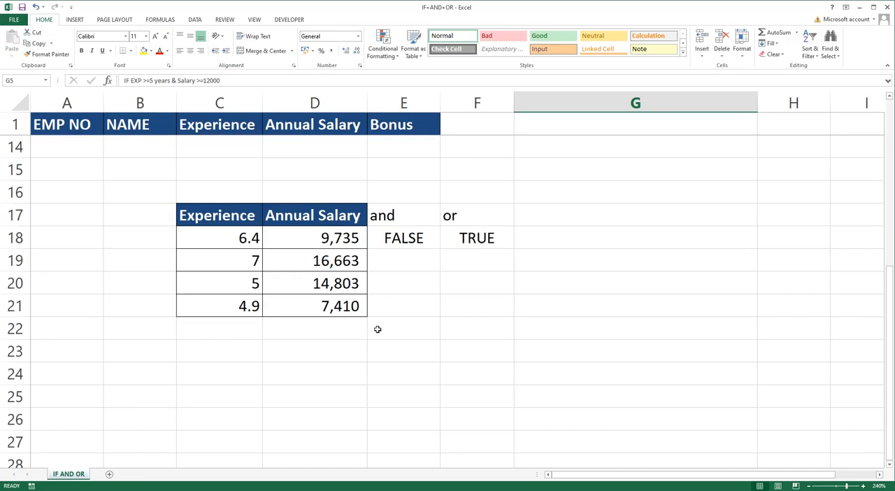
click(388, 224)
scroll(389, 323, up, 4)
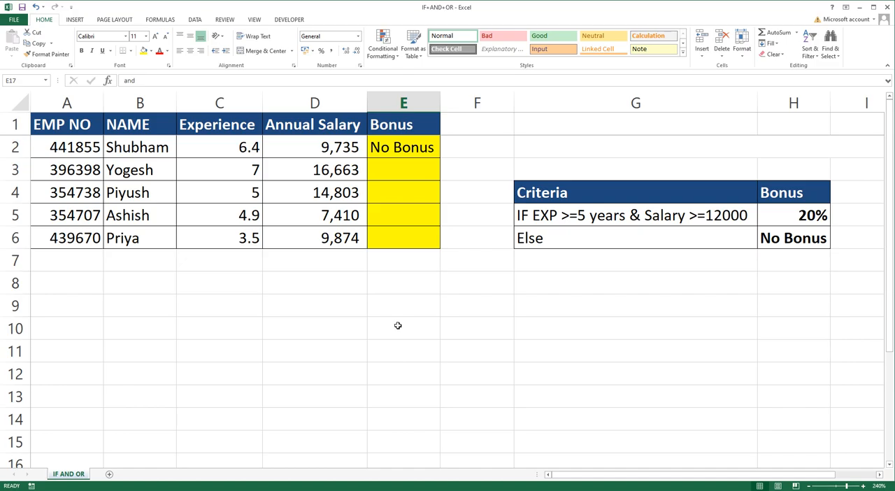
scroll(397, 325, down, 3)
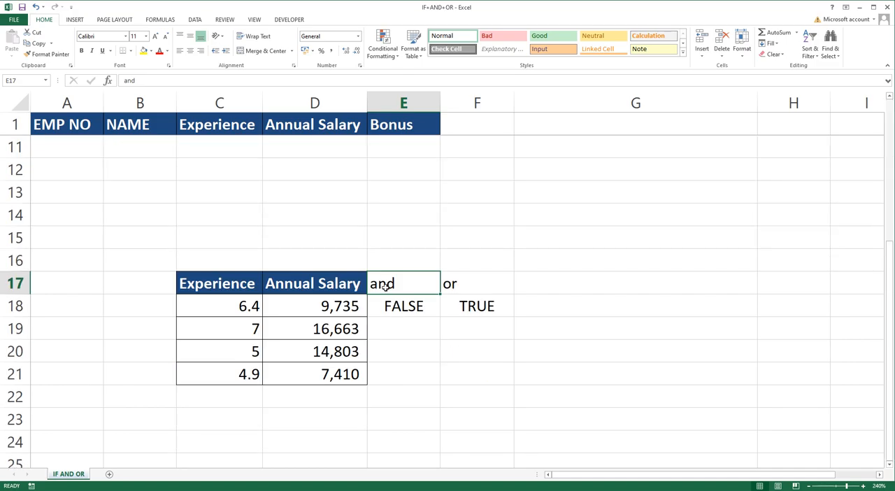
double_click(389, 305)
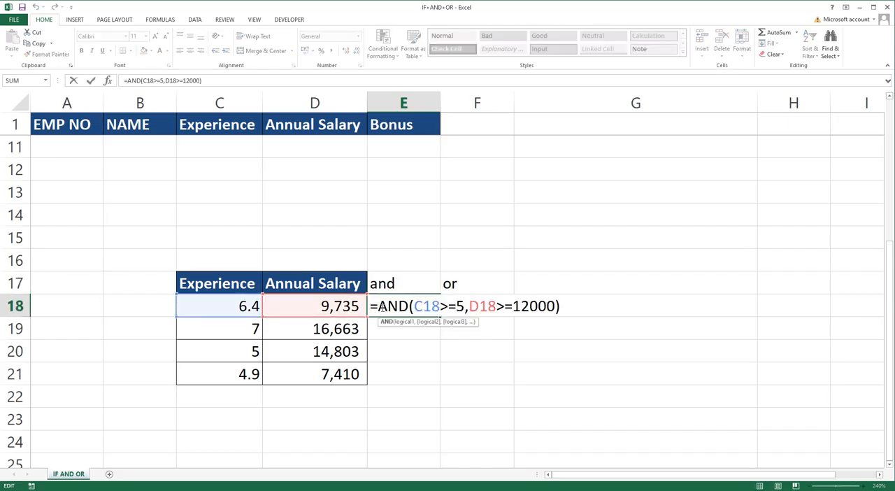
drag(378, 307, 409, 307)
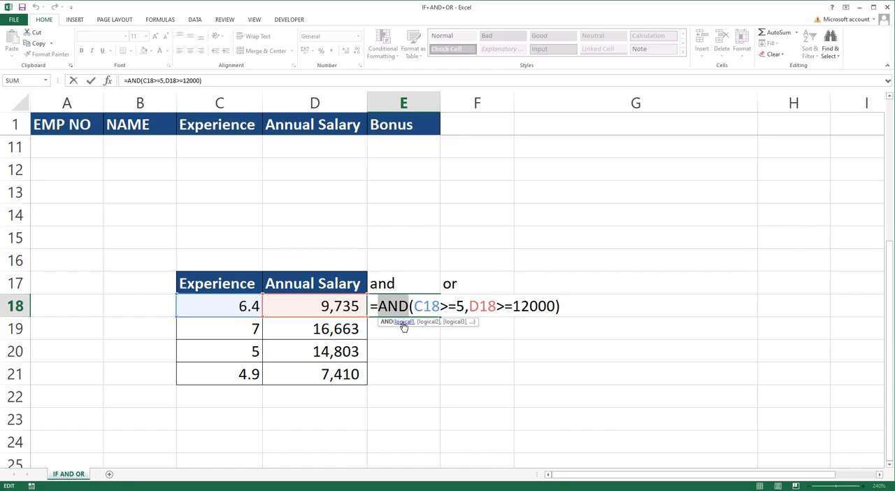
drag(413, 307, 466, 307)
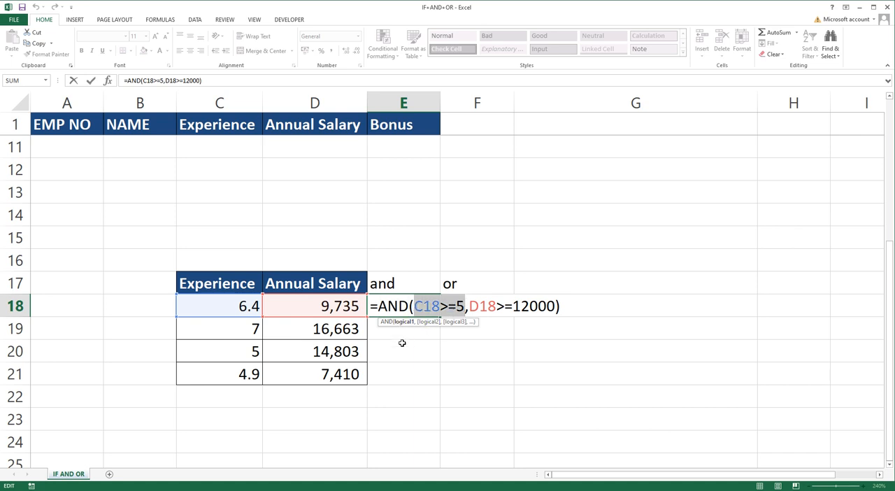
click(471, 306)
drag(470, 306, 557, 306)
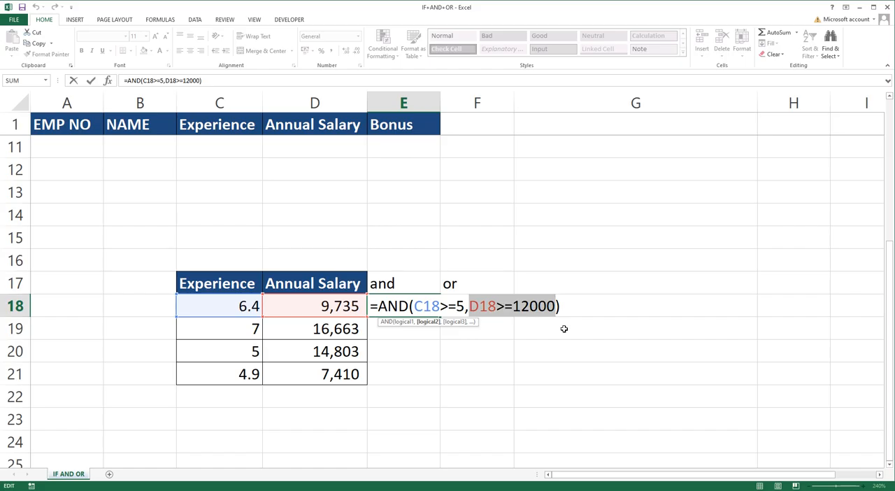
key(Return)
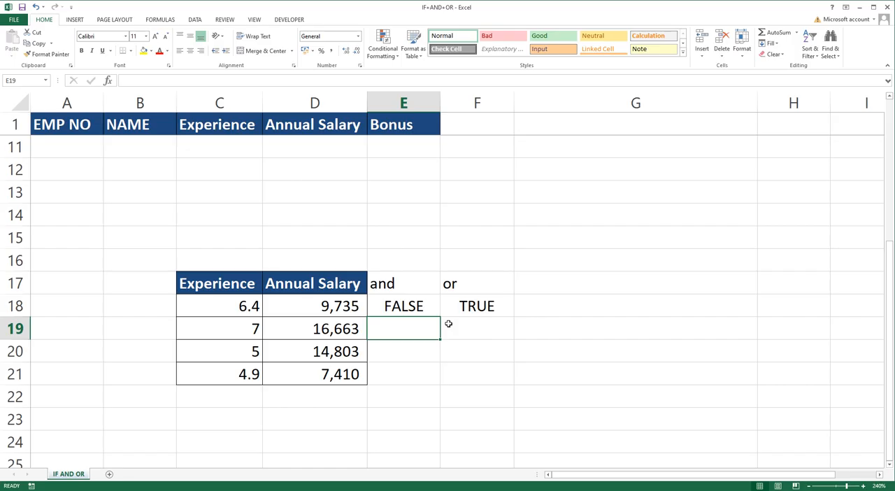
Step: Compare each AND condition in E18 with the experience and annual salary values in row 18
double_click(414, 306)
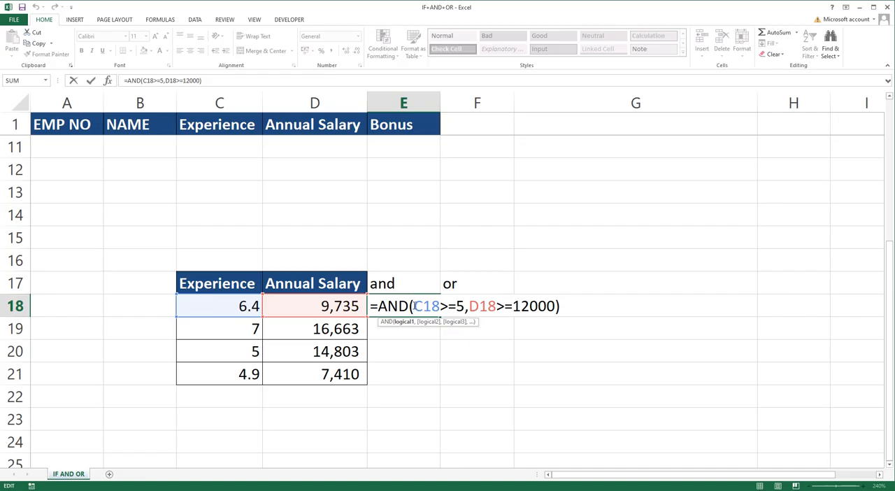
key(Return)
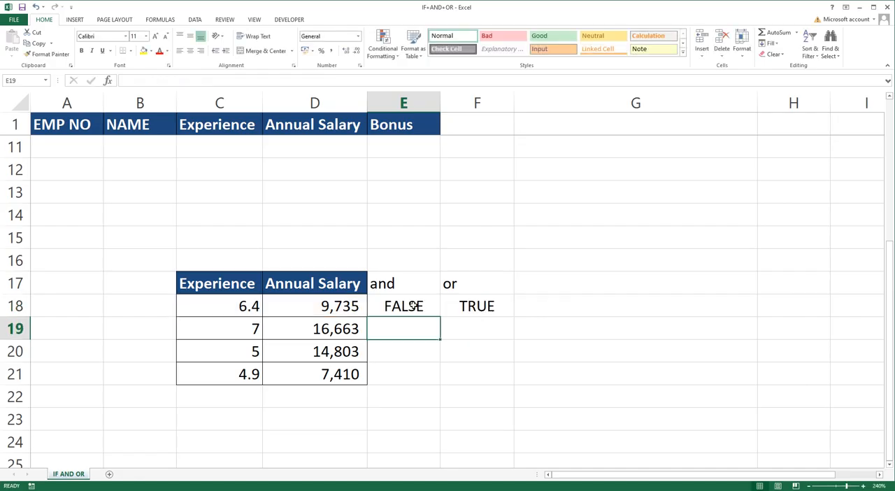
double_click(414, 305)
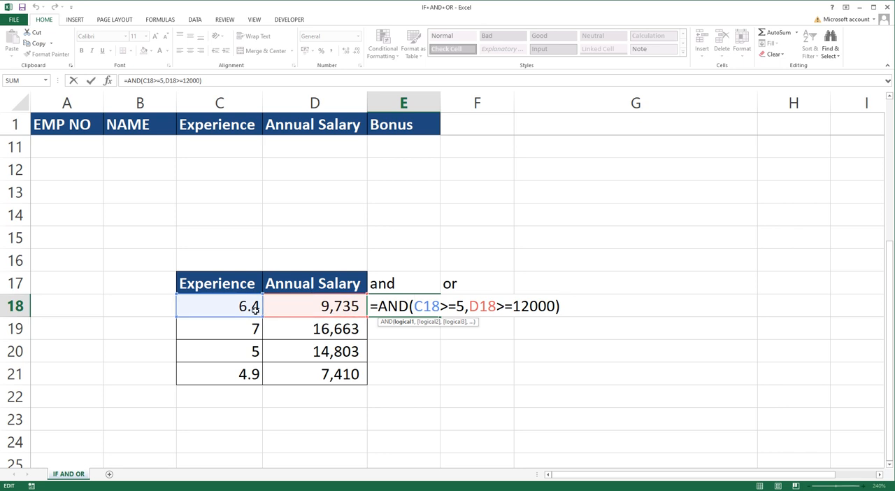
drag(414, 305, 465, 307)
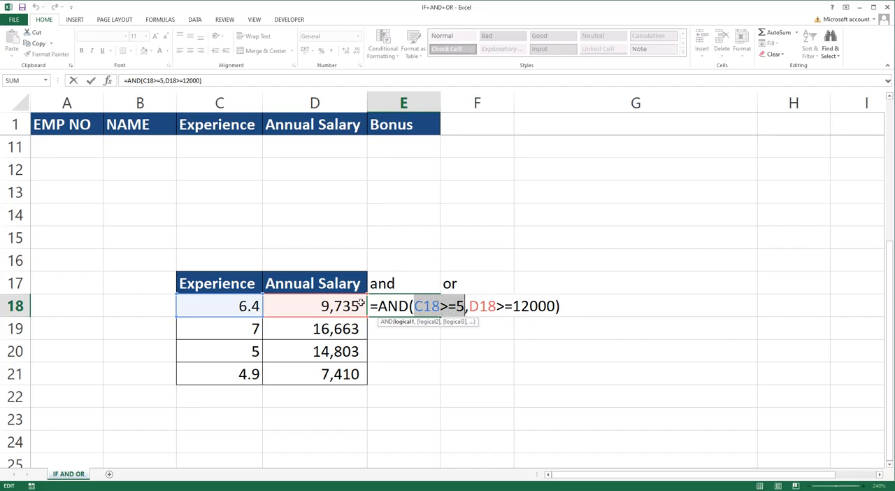
drag(469, 306, 557, 306)
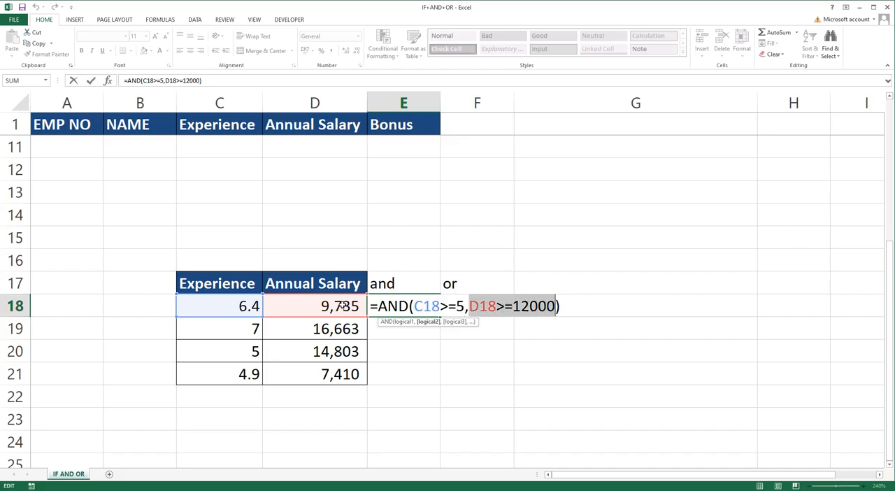
click(488, 306)
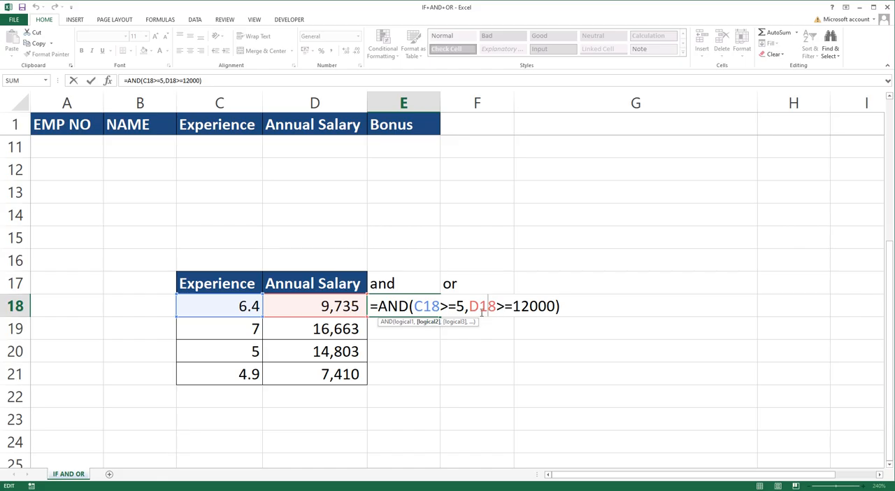
key(Return)
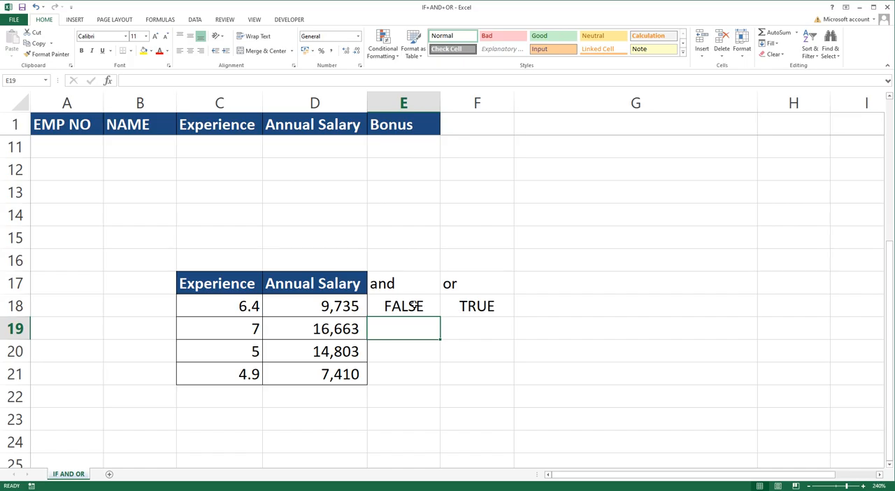
Step: Copy the AND formula from E18 down through E21
click(414, 305)
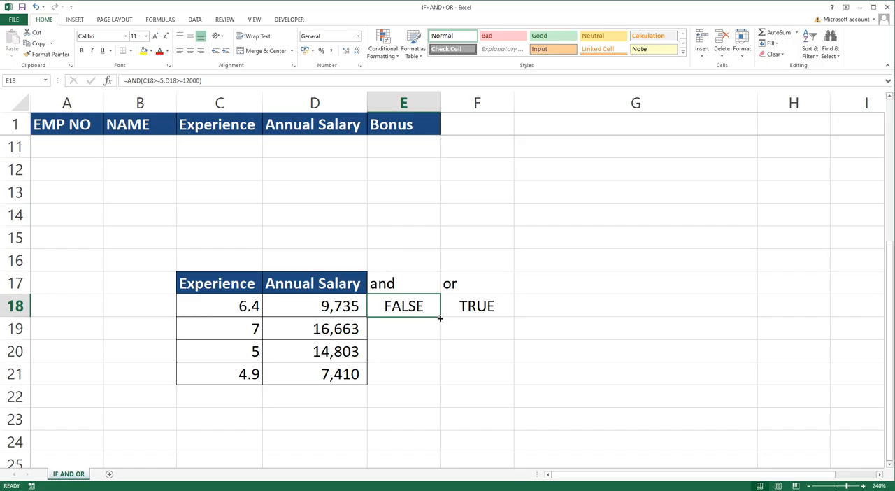
click(380, 337)
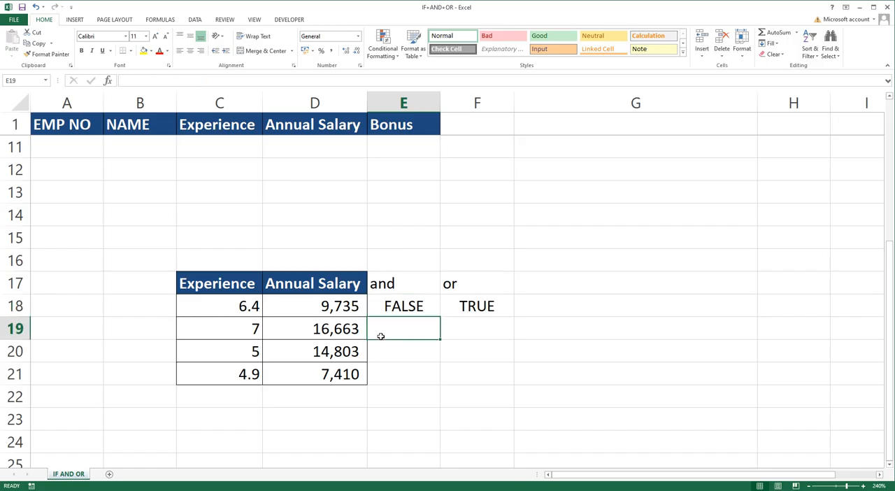
click(429, 313)
drag(439, 318, 435, 382)
Step: Check the copied AND formula in E19, including its salary condition, and return to the employee table
double_click(416, 328)
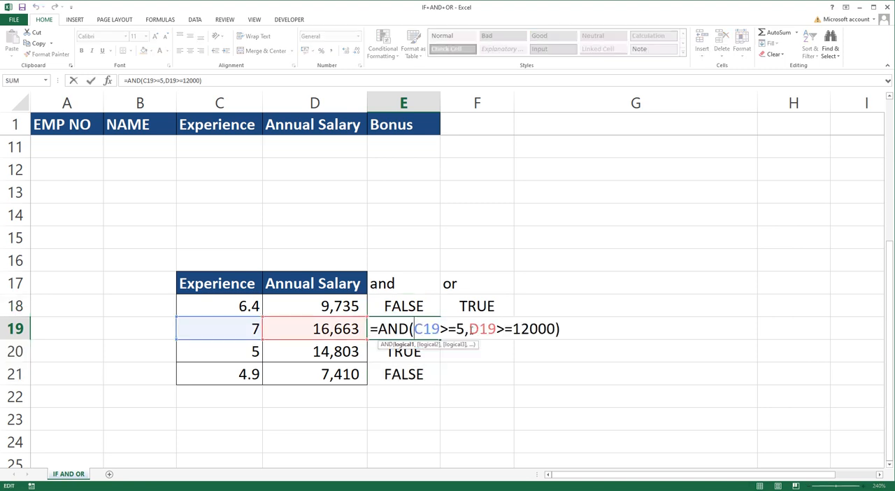
drag(470, 328, 557, 328)
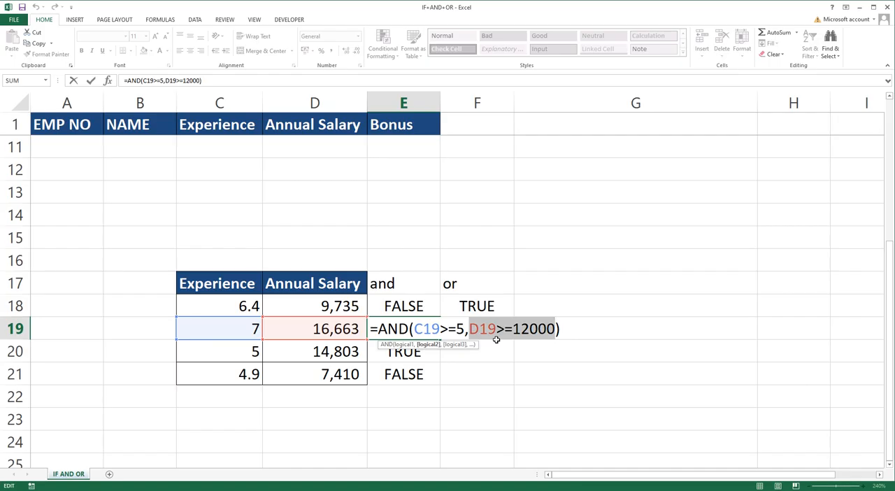
key(Return)
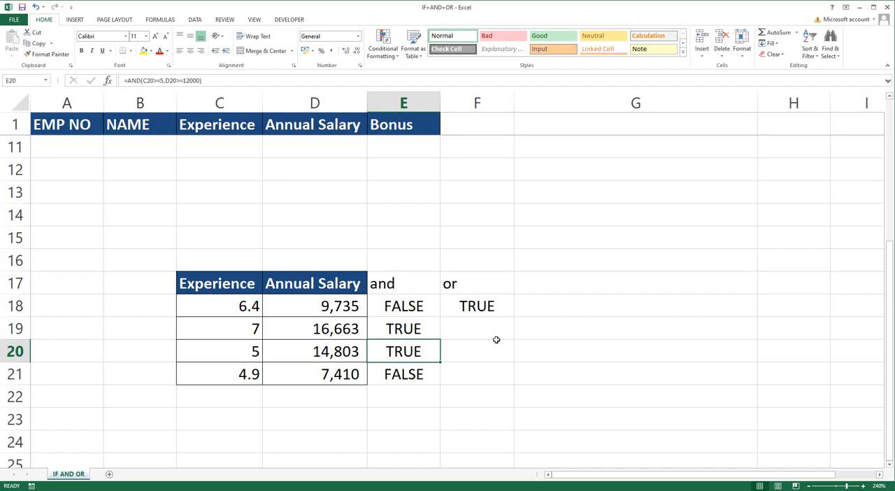
click(420, 331)
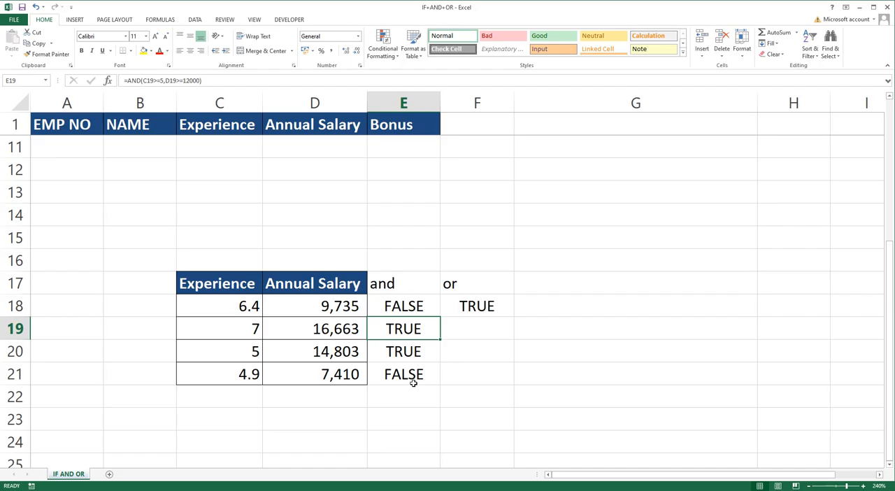
scroll(411, 390, up, 3)
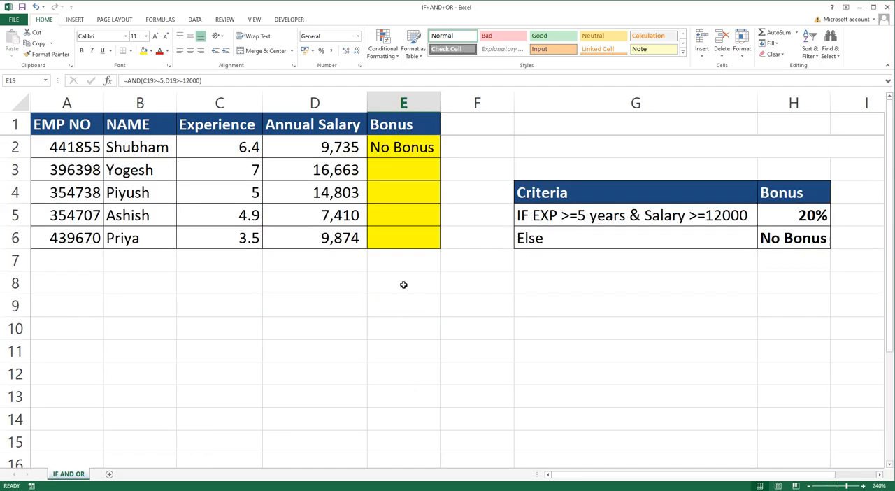
Step: Examine the AND test inside the IF formula in bonus cell E2, covering its experience and salary conditions
double_click(383, 151)
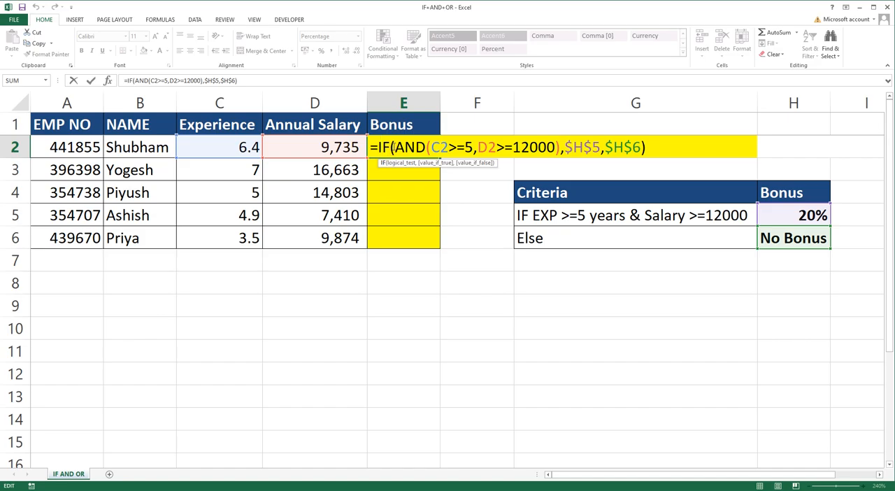
click(395, 147)
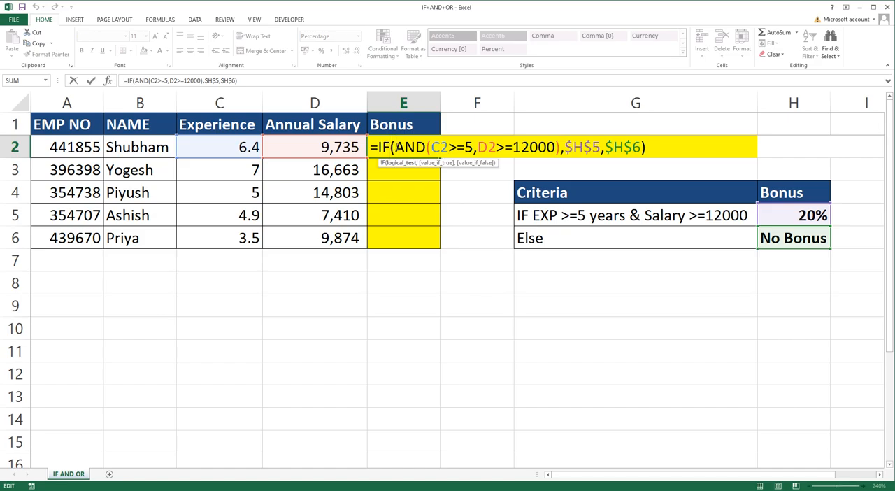
drag(395, 147, 426, 147)
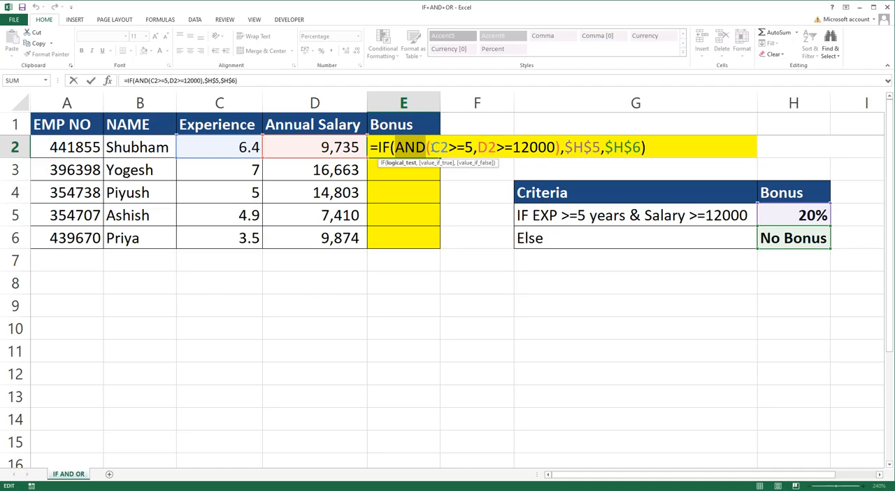
drag(431, 147, 474, 148)
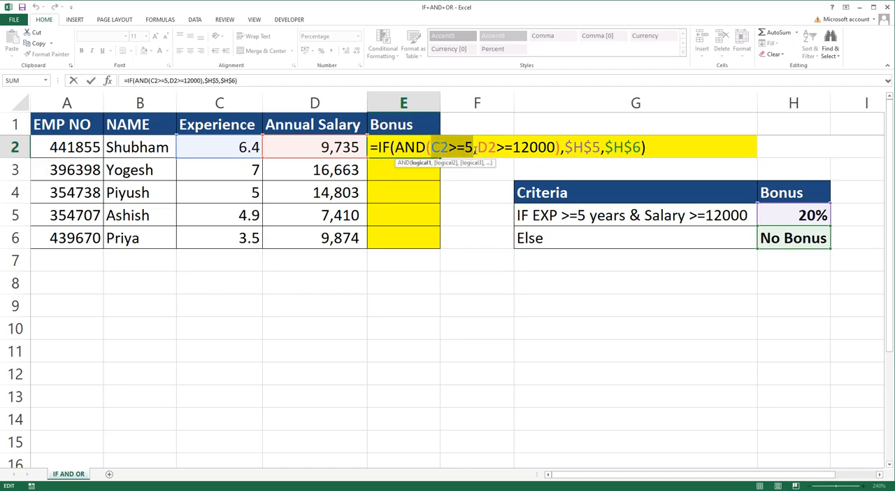
drag(479, 147, 556, 147)
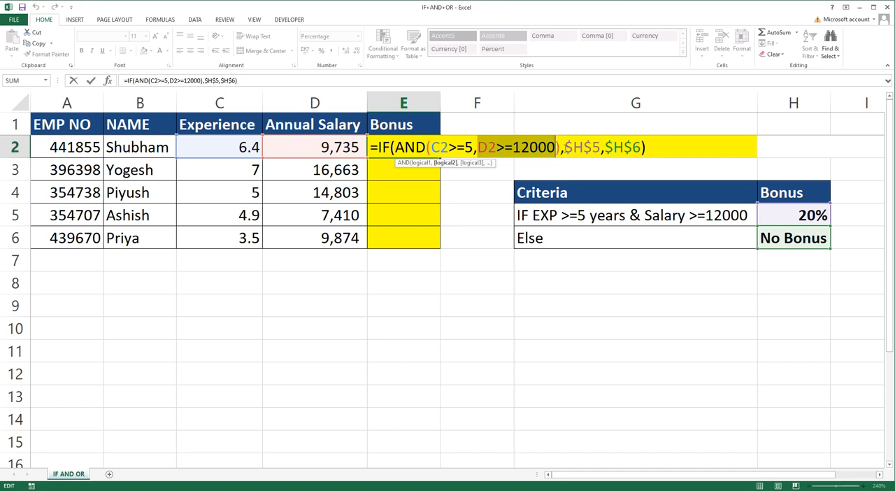
Step: Examine the value-if-true reference $H$5 and value-if-false reference $H$6 in E2's IF formula, and leave the formula intact
click(566, 148)
drag(563, 148, 600, 148)
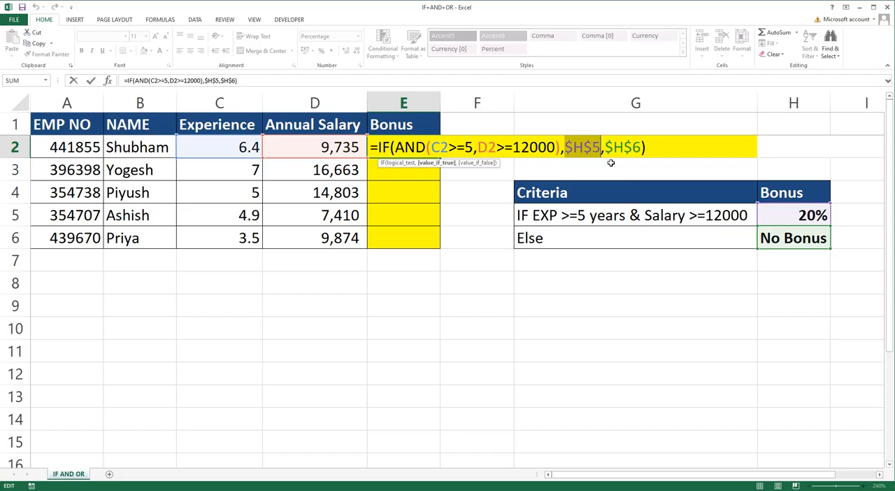
drag(605, 147, 643, 148)
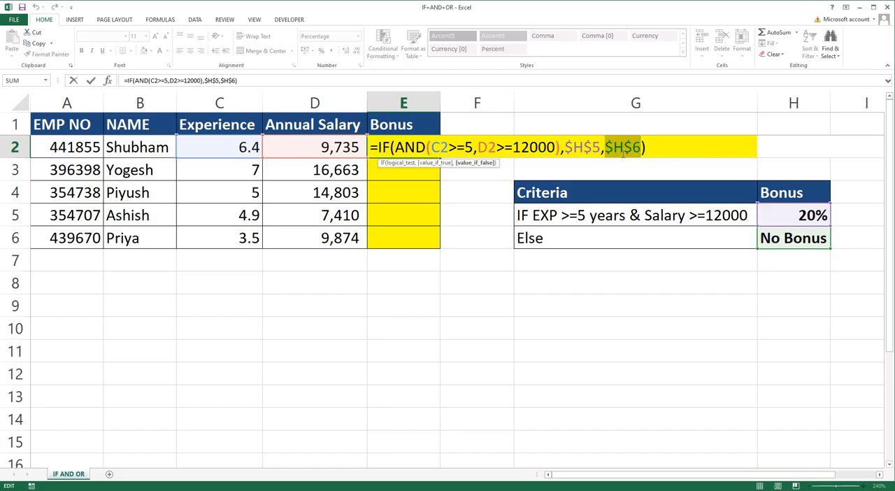
key(Return)
Step: Copy the IF and AND bonus formula from E2 down through E6
click(417, 145)
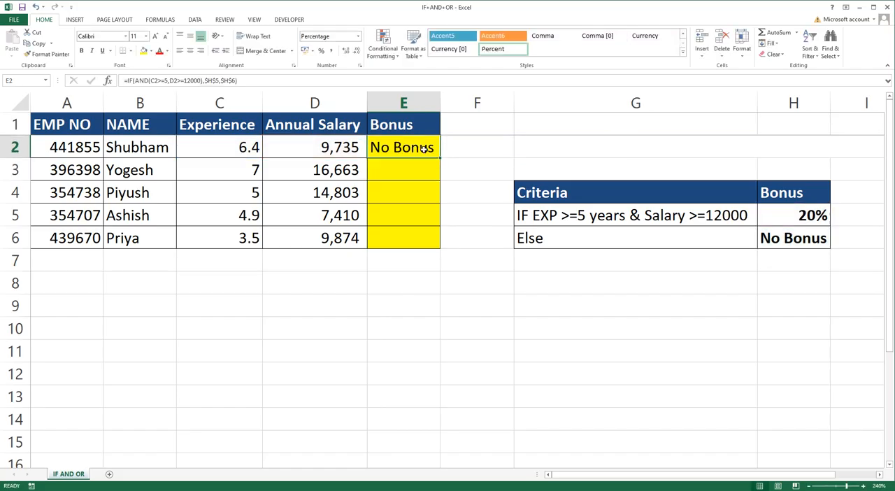
drag(440, 158, 432, 246)
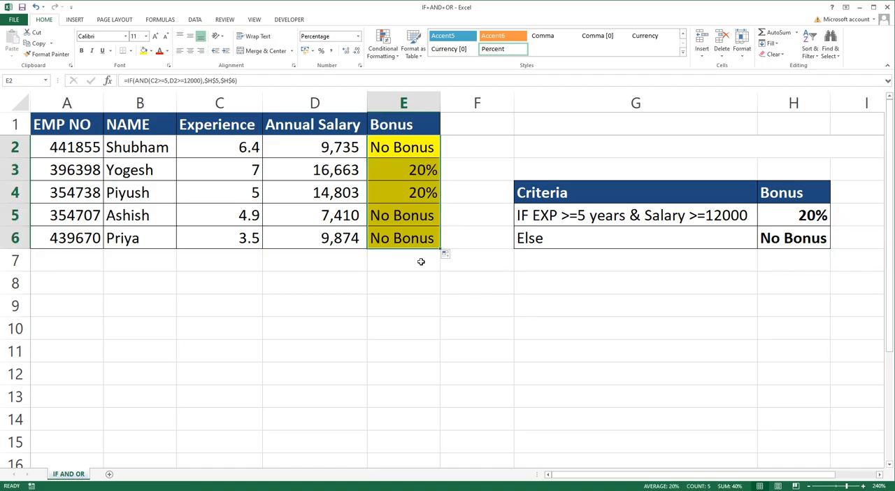
Step: Examine the OR function and its experience and salary conditions in cell F18 of the lower example table
scroll(438, 396, down, 3)
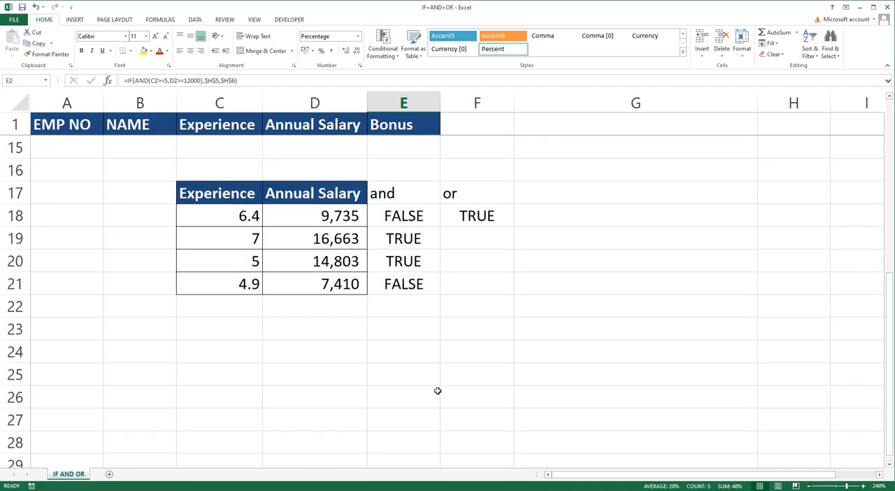
click(460, 287)
click(461, 305)
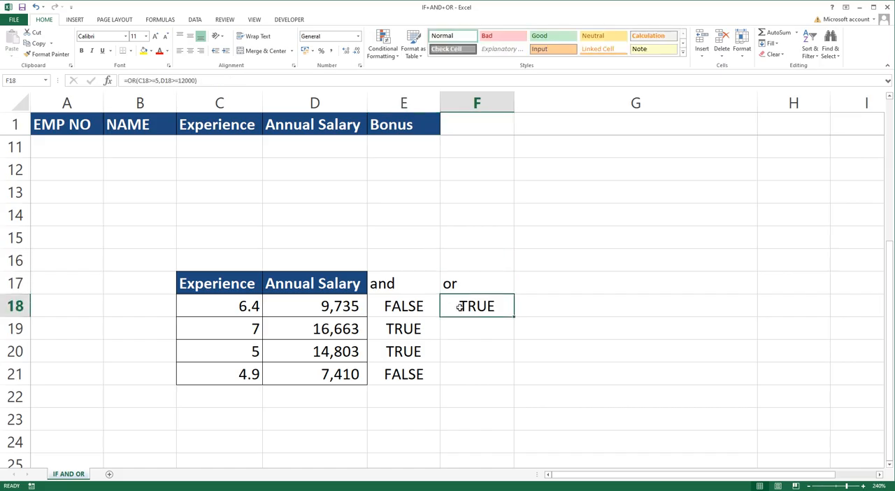
double_click(457, 305)
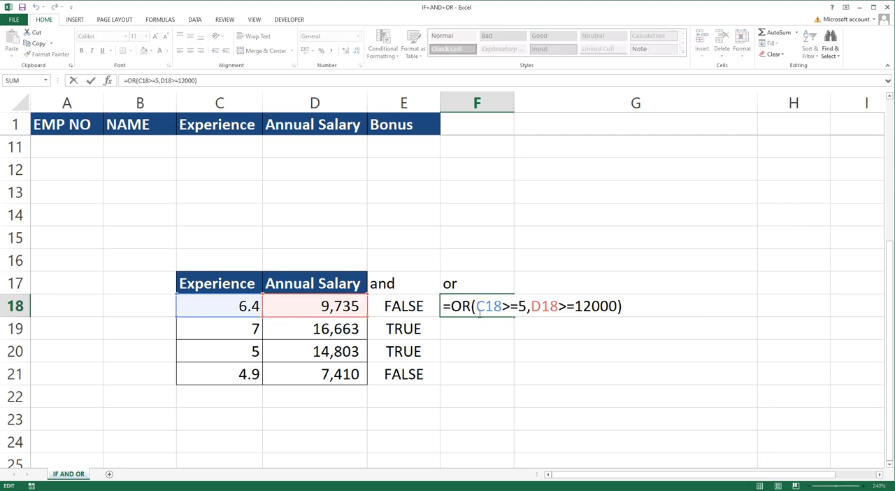
click(472, 305)
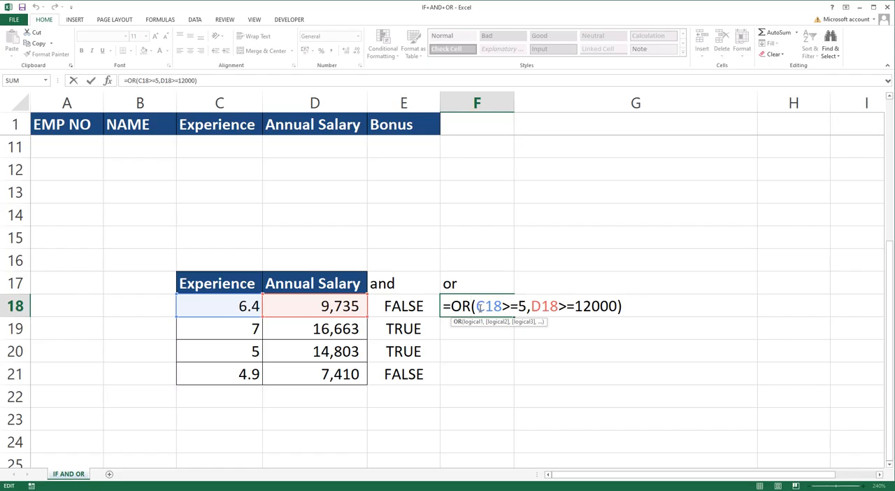
drag(479, 306, 624, 309)
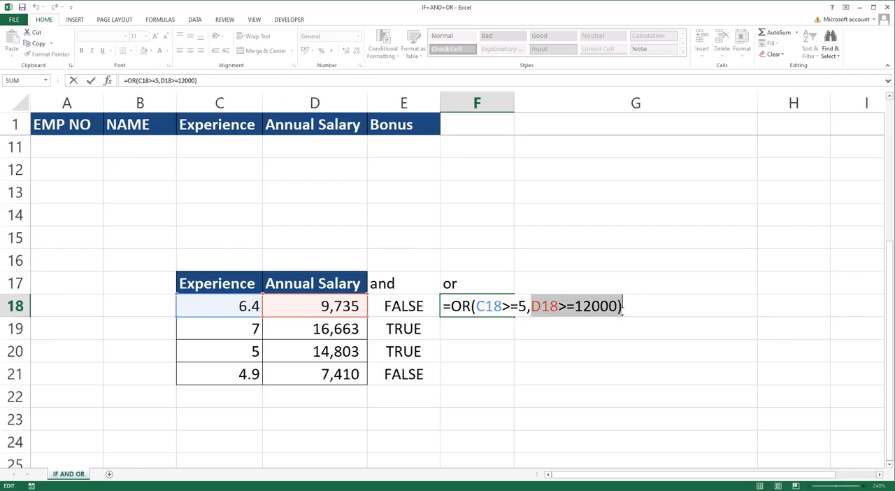
key(Return)
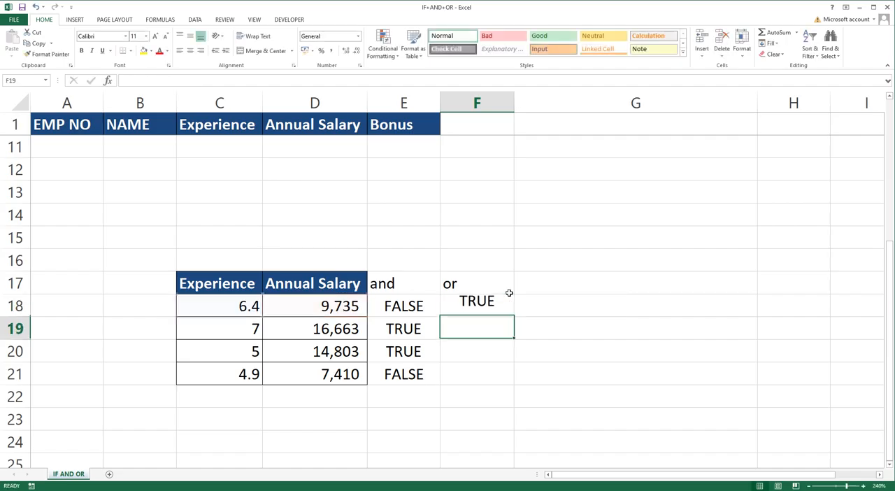
Step: Copy the OR formula from F18 down through F21
click(492, 307)
drag(513, 315, 507, 377)
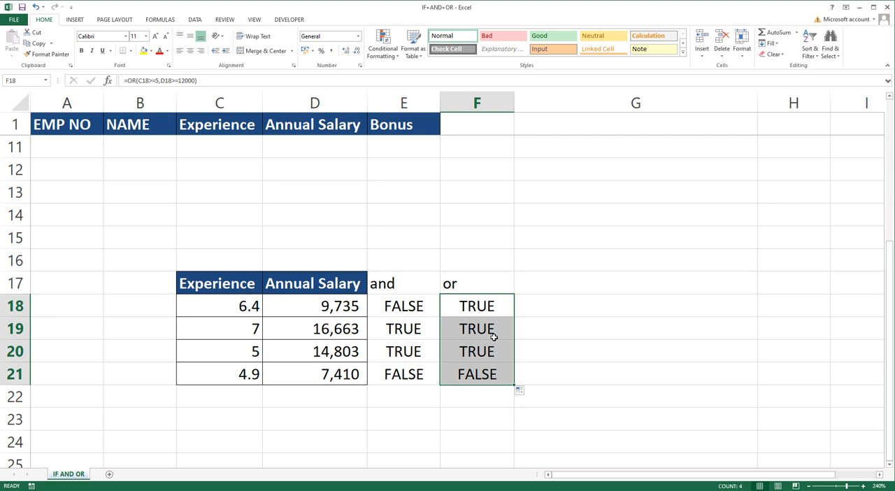
Step: Check the OR formulas in F21, F18 and F19 against their rows' experience and salary values, and return toward the employee table
click(478, 377)
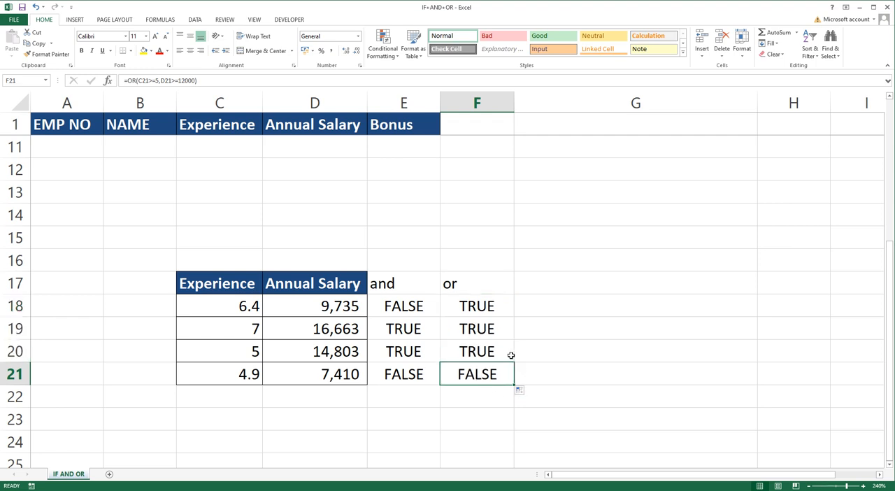
double_click(473, 303)
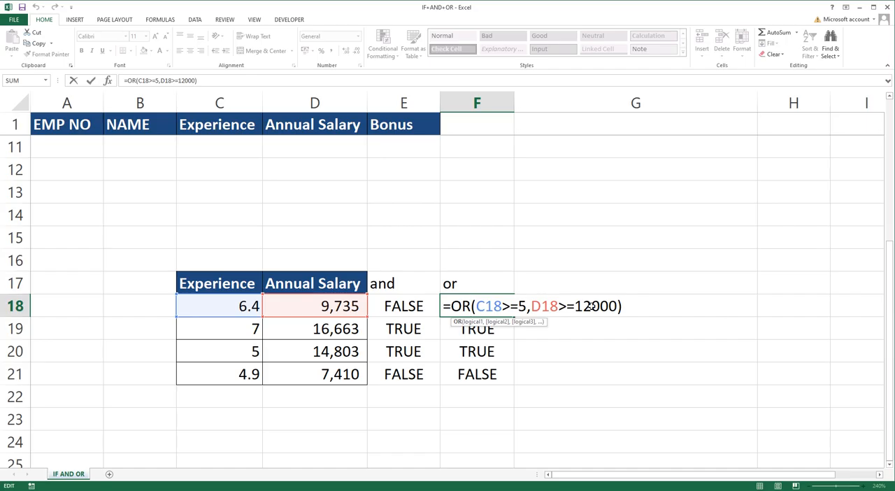
key(Return)
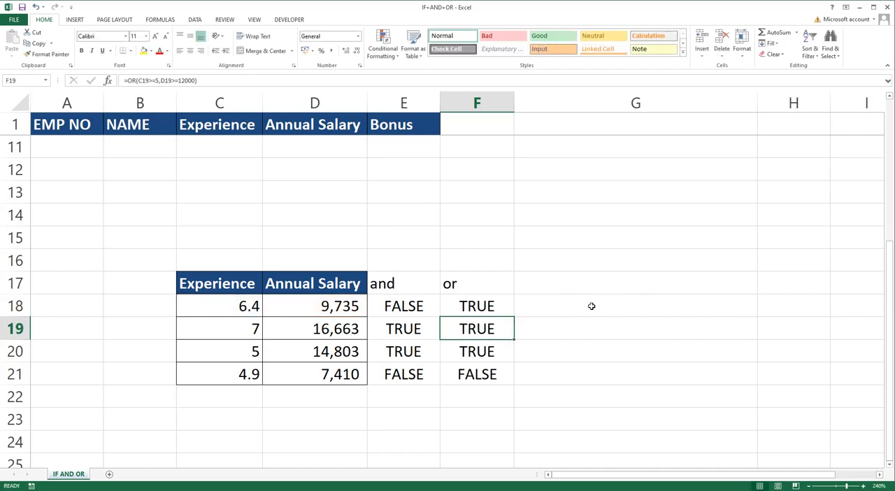
double_click(502, 330)
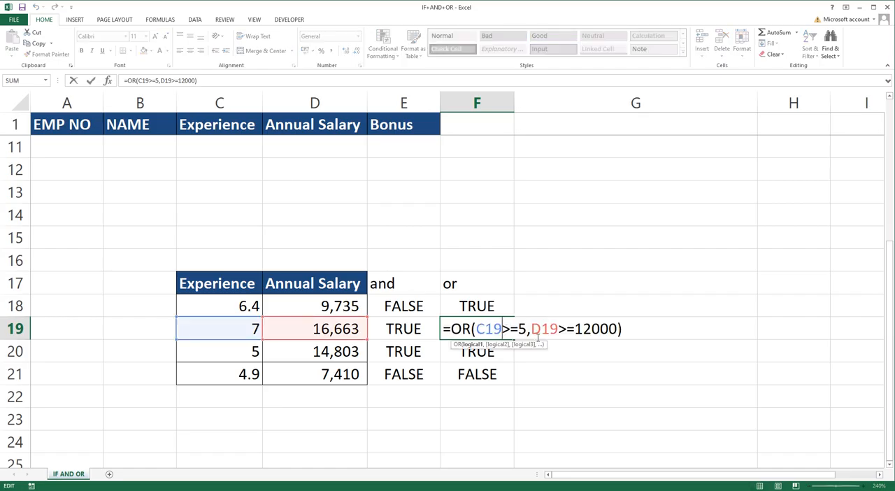
key(Return)
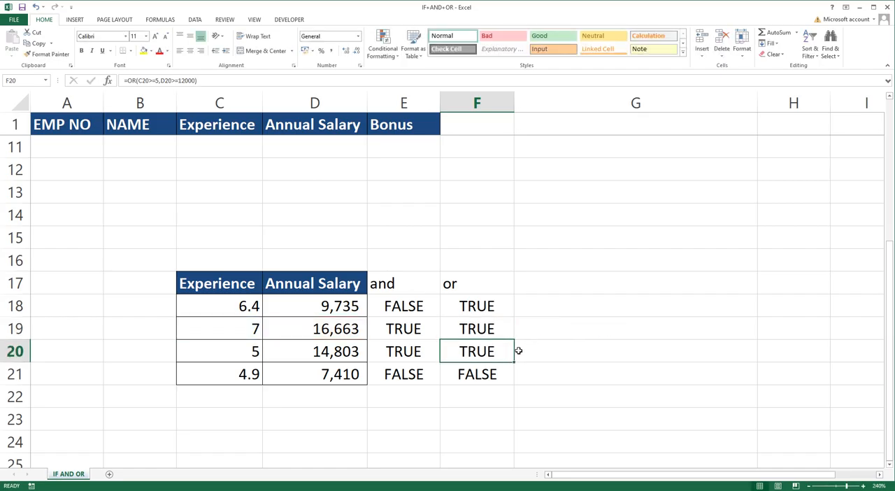
scroll(616, 323, up, 3)
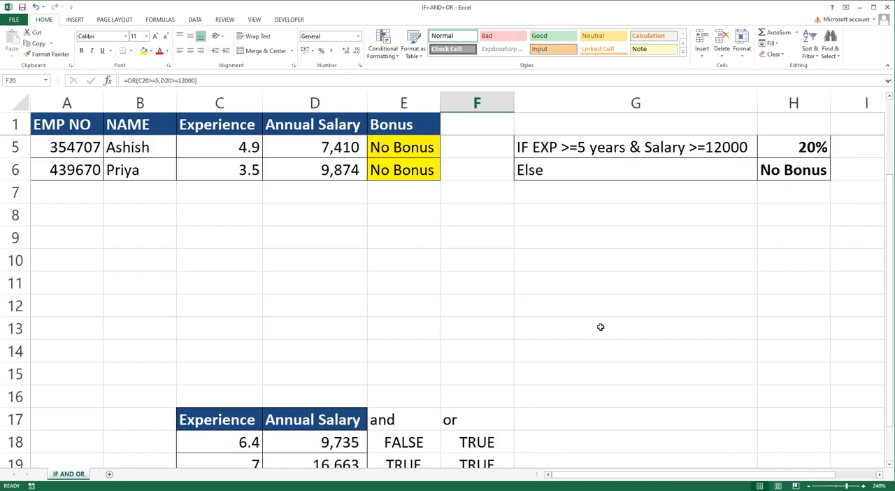